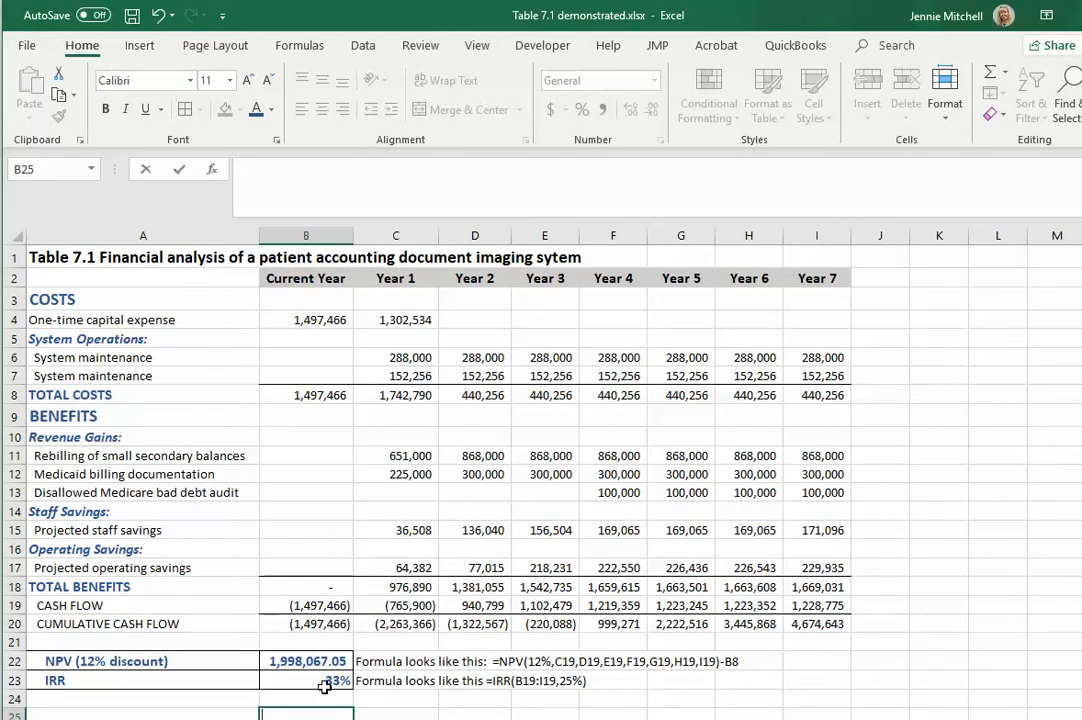
# Begin an NPV formula in cell B25 with a 12% discount rate.
pyautogui.scroll(-1, 325, 686)
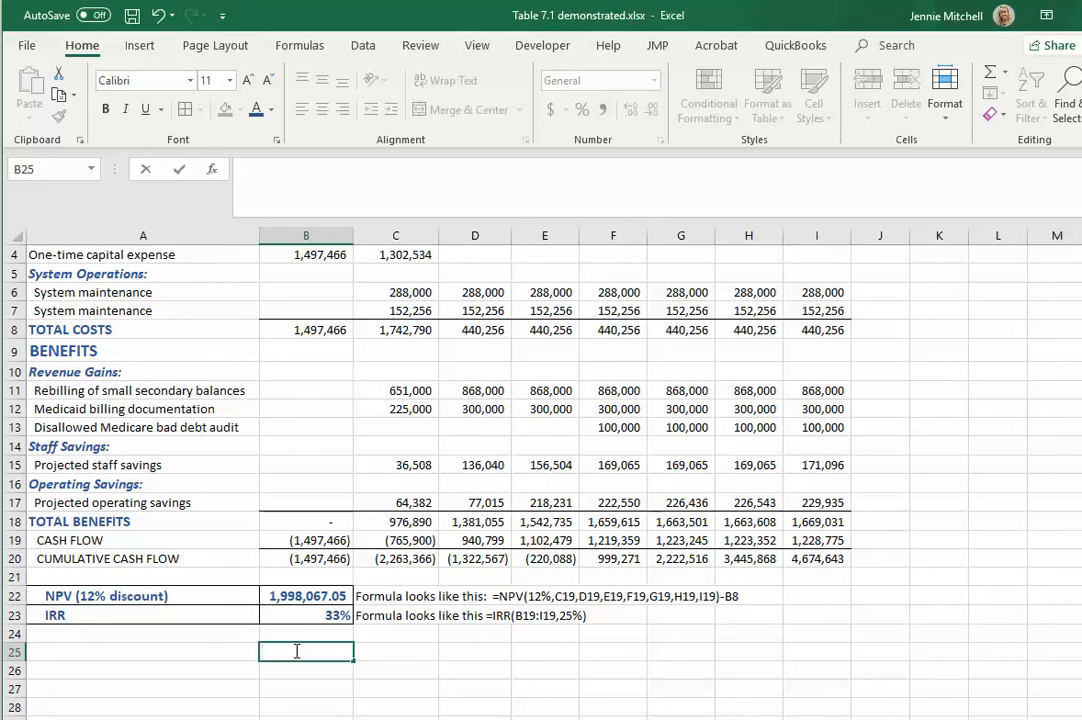
pyautogui.write('=')
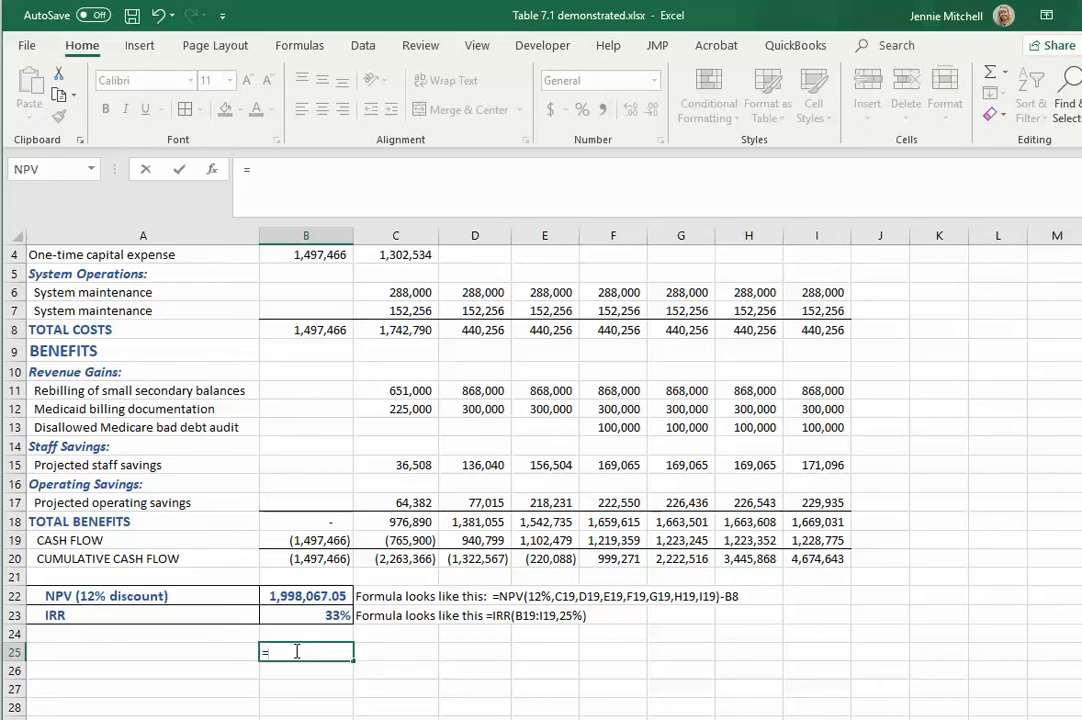
pyautogui.write('npv')
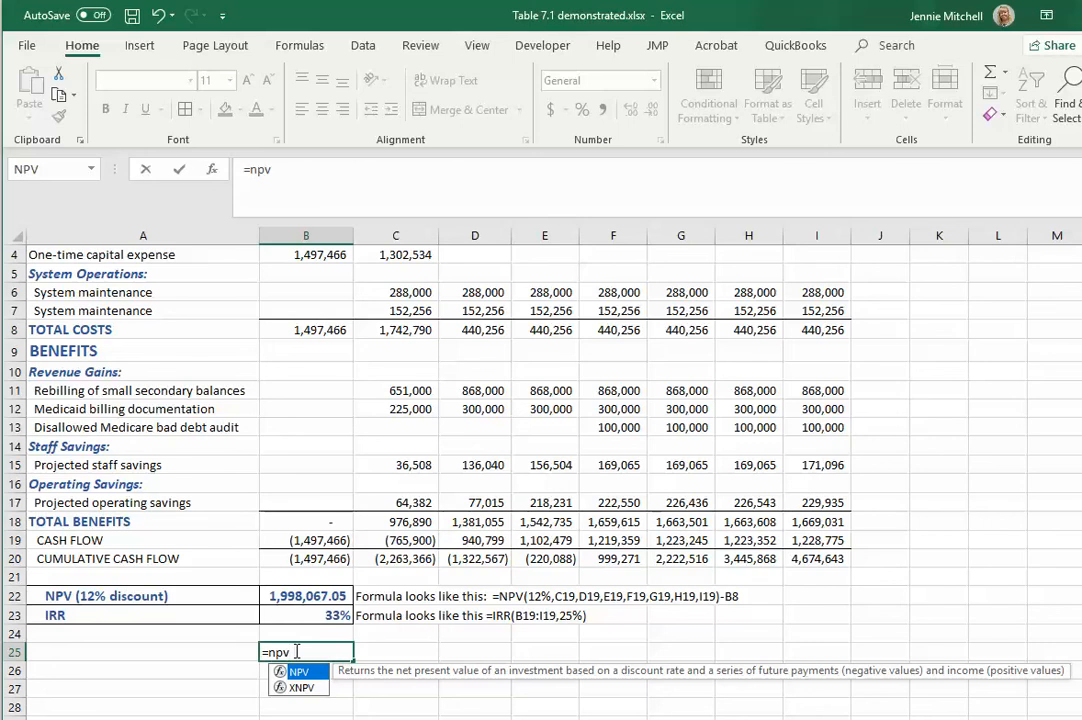
pyautogui.write('(12%,')
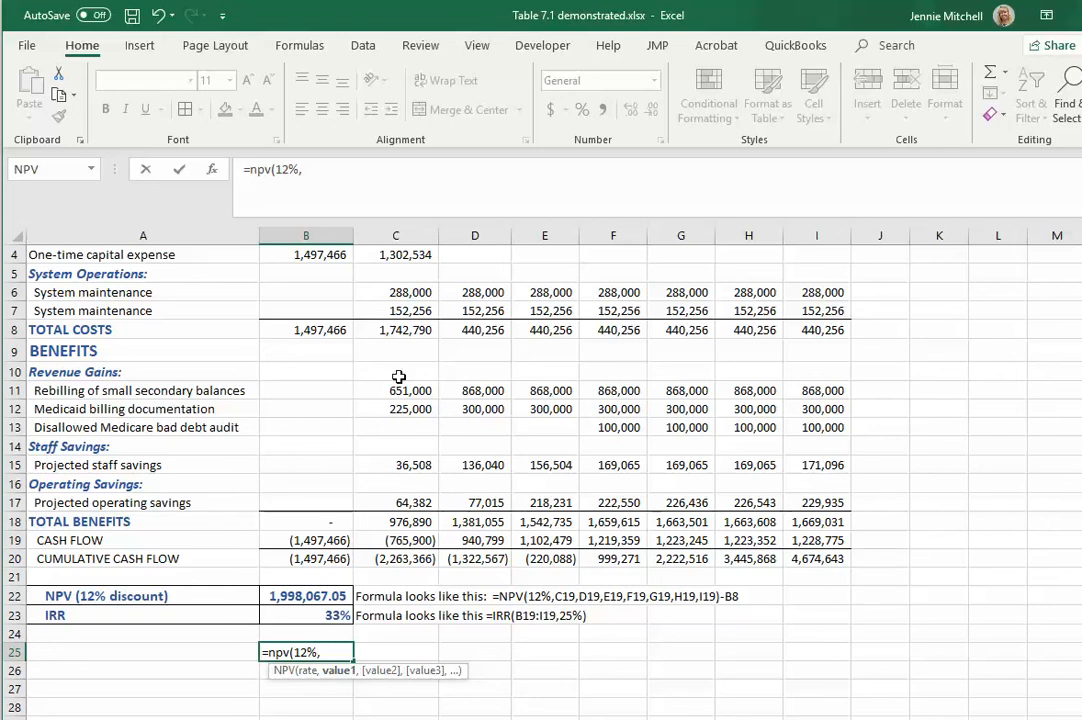
# Add the Year 1 through Year 7 cash flows, C19 to I19, as separate value arguments of the NPV function.
pyautogui.click(407, 540)
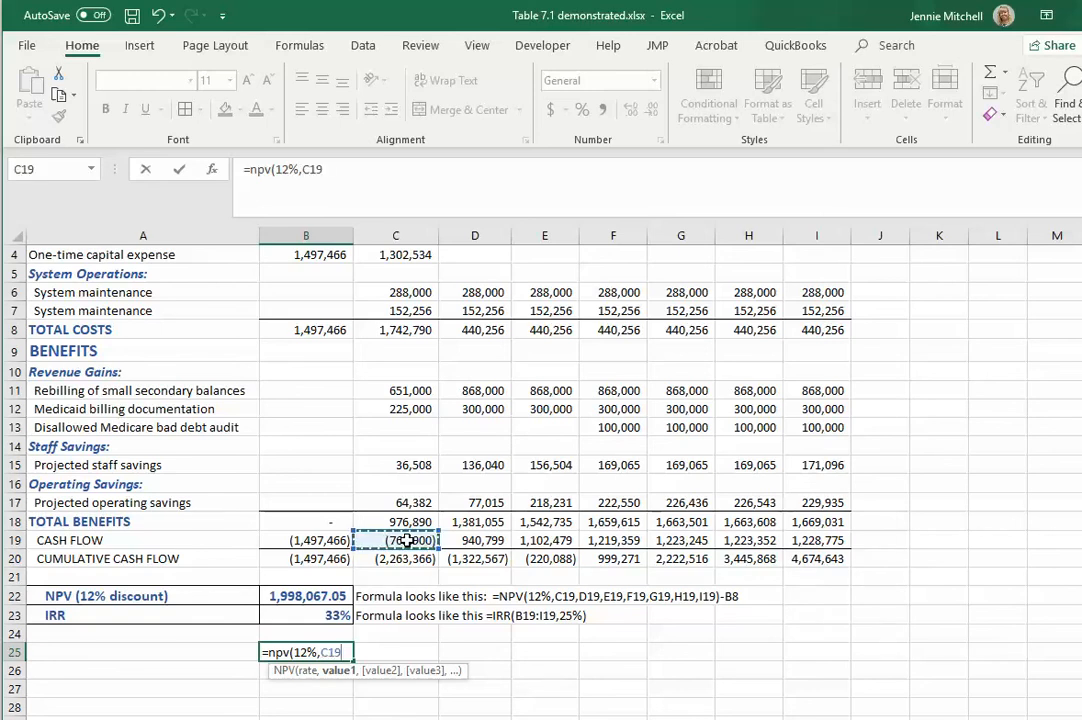
pyautogui.write(',')
pyautogui.click(472, 540)
pyautogui.write(',')
pyautogui.click(548, 540)
pyautogui.write(',')
pyautogui.click(643, 540)
pyautogui.write(',')
pyautogui.click(666, 540)
pyautogui.write(',')
pyautogui.click(725, 540)
pyautogui.write(',')
pyautogui.click(795, 540)
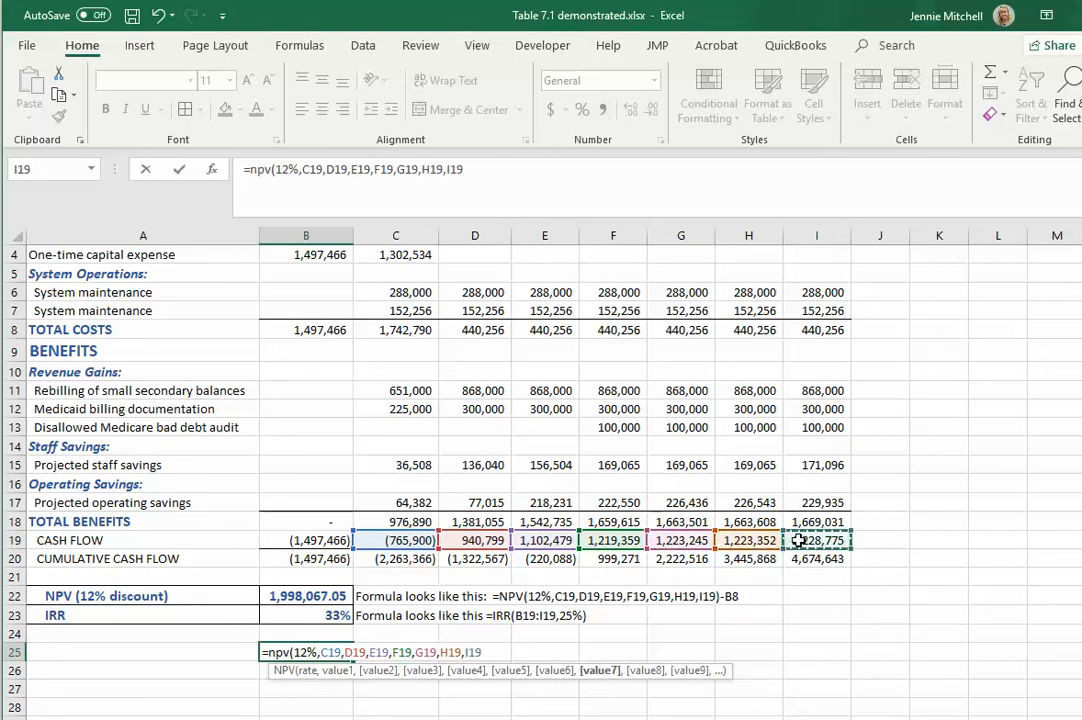
# Close the NPV function, subtract the current-year total costs in B8, and enter the formula.
pyautogui.write(')-')
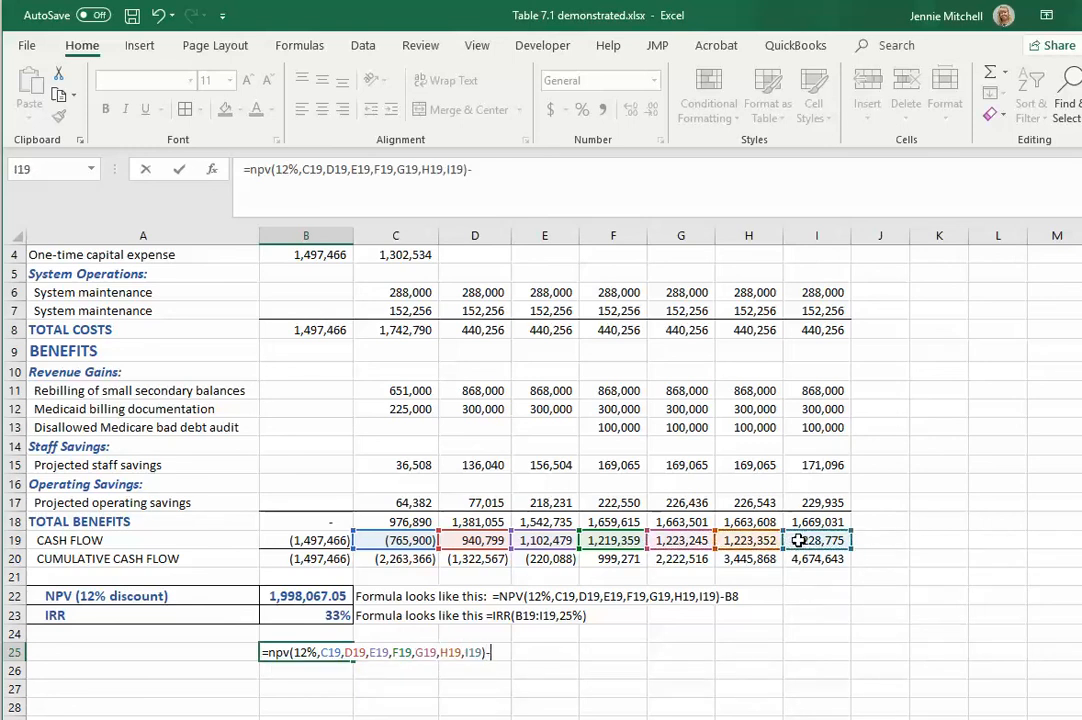
pyautogui.click(320, 330)
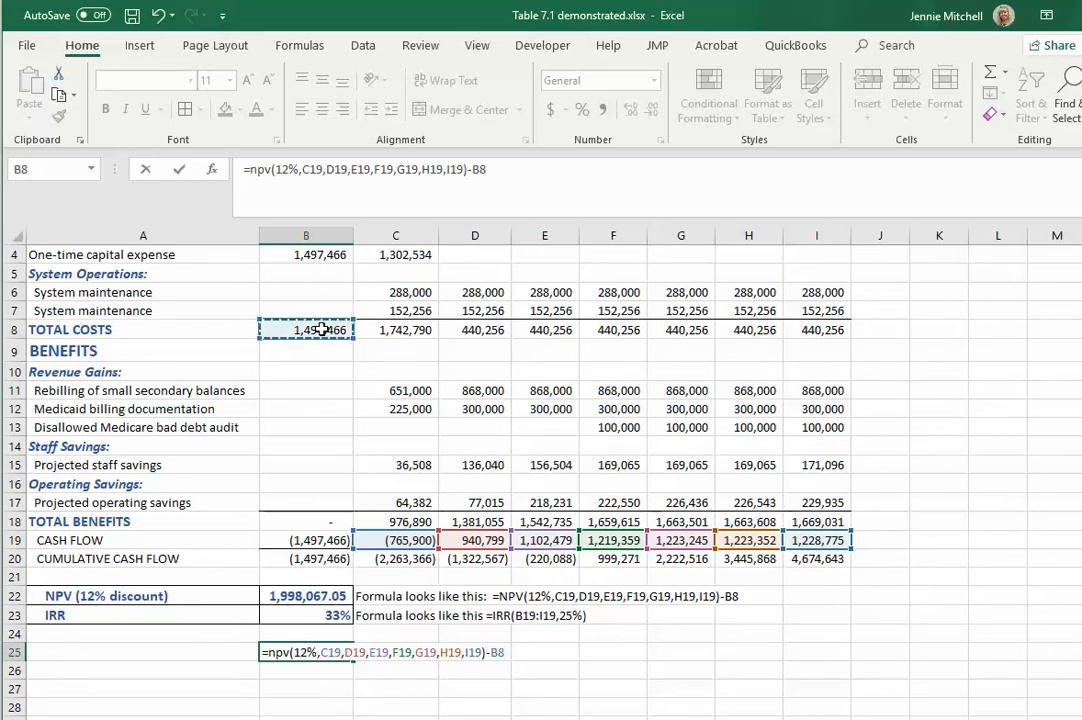
pyautogui.press('Return')
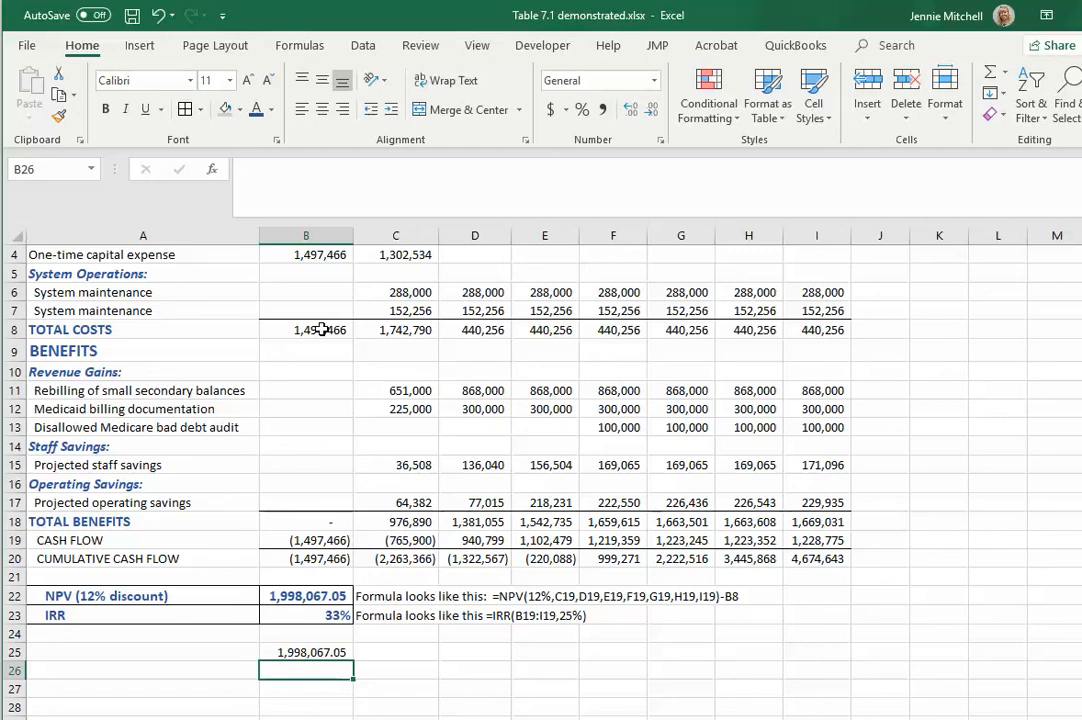
# Enter an IRR formula in cell B26 over the cash flow range B19:I19 with a guess of 25%.
pyautogui.write('=')
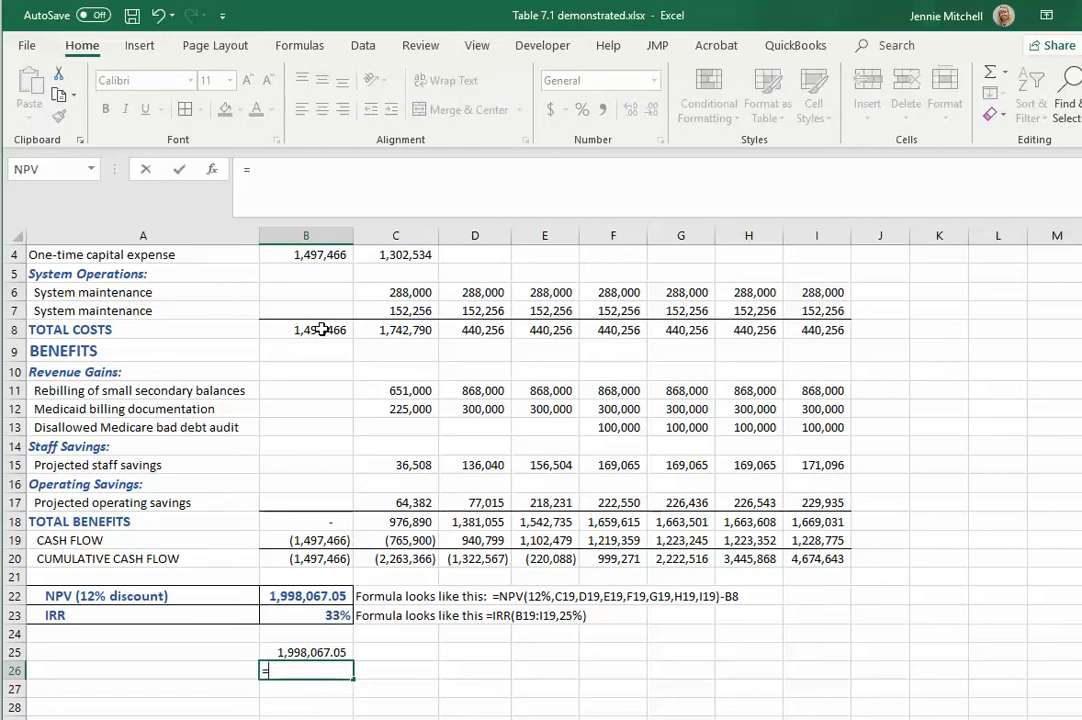
pyautogui.write('i')
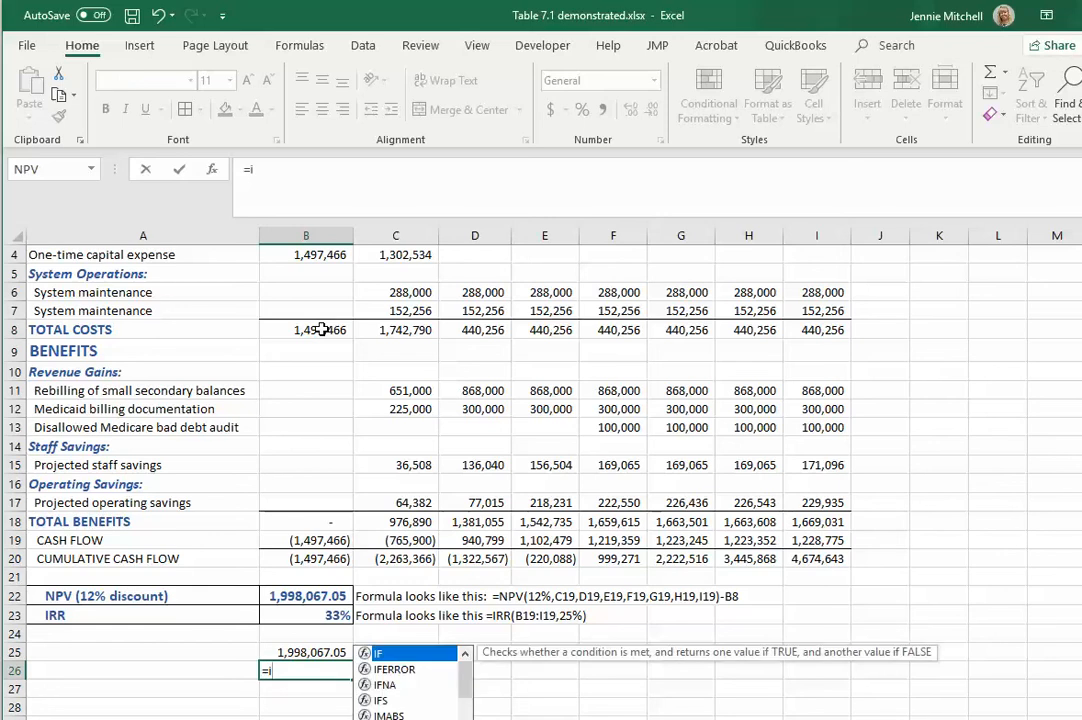
pyautogui.write('rr(')
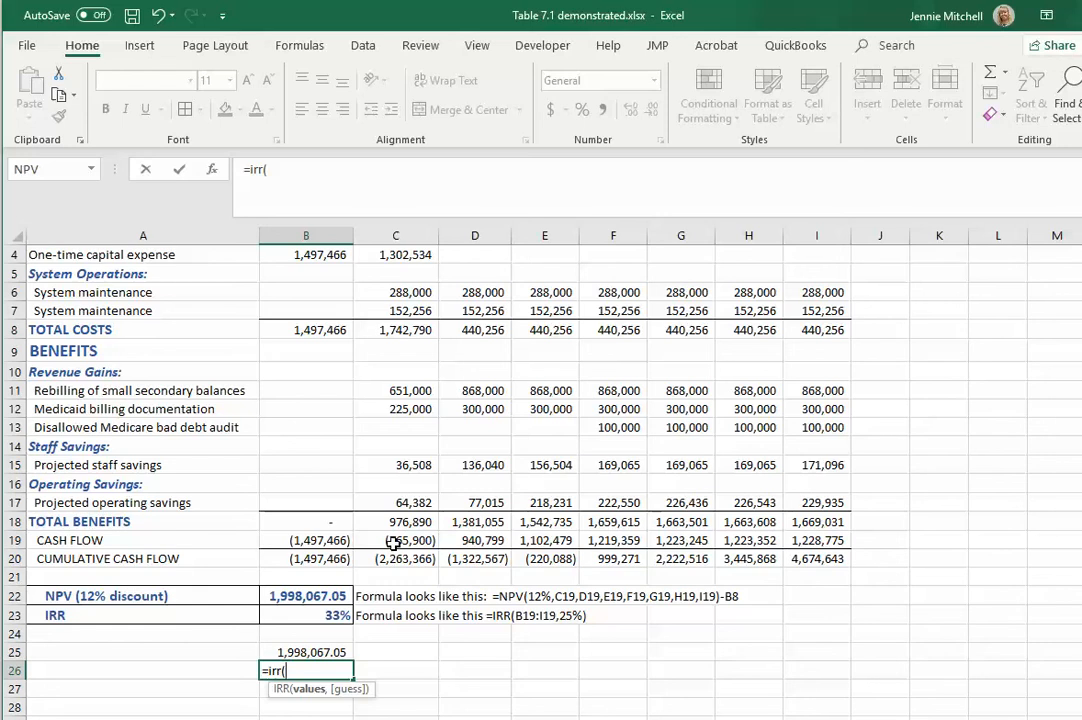
pyautogui.moveTo(298, 540); pyautogui.dragTo(814, 540)
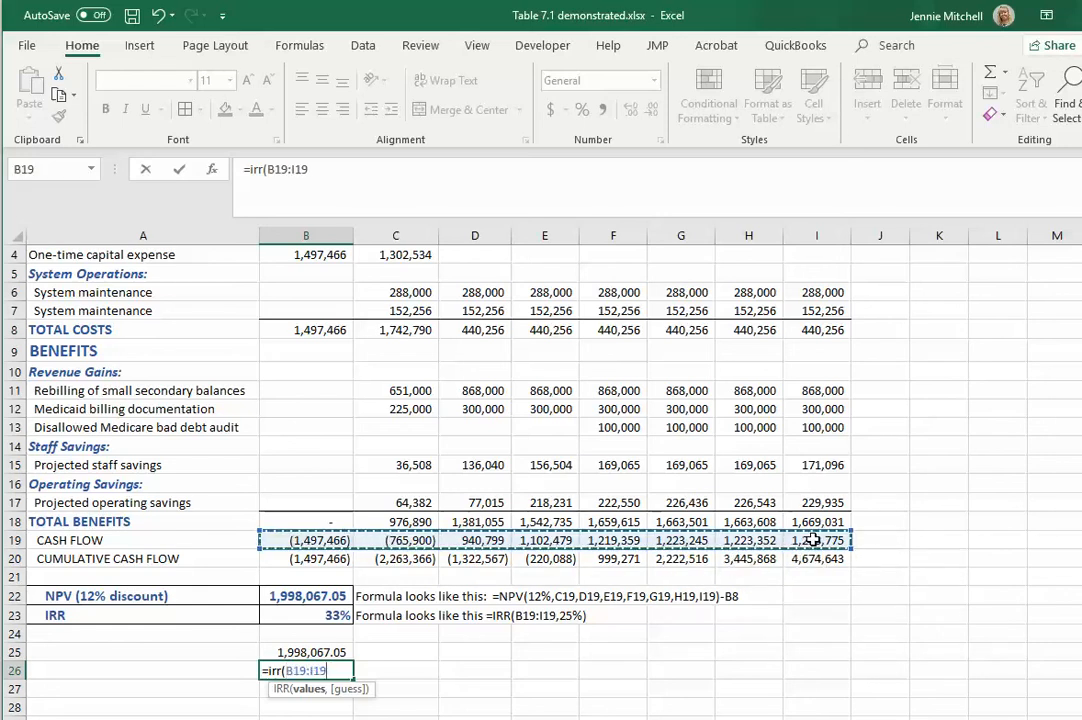
pyautogui.write(',')
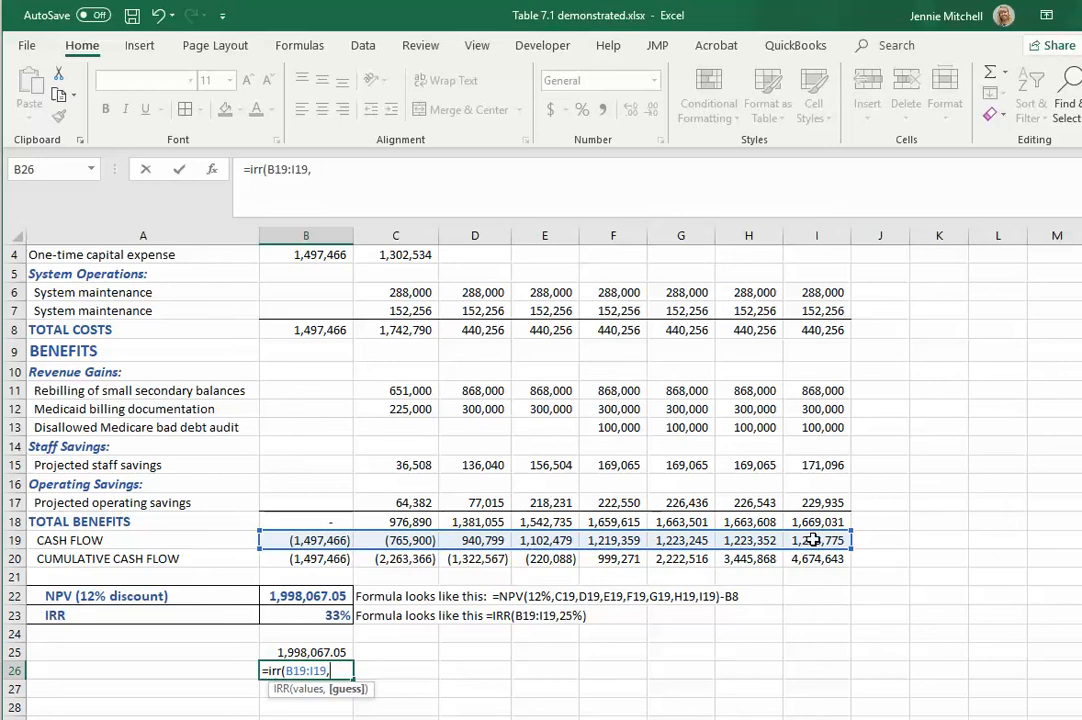
pyautogui.write('25%)')
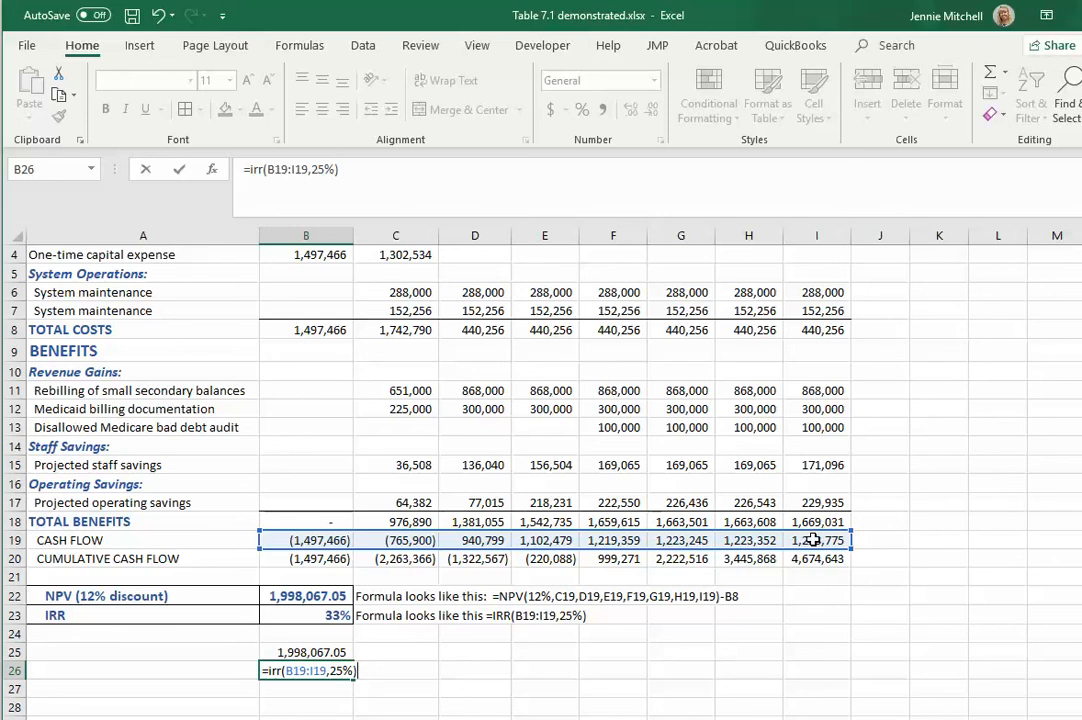
pyautogui.press('Return')
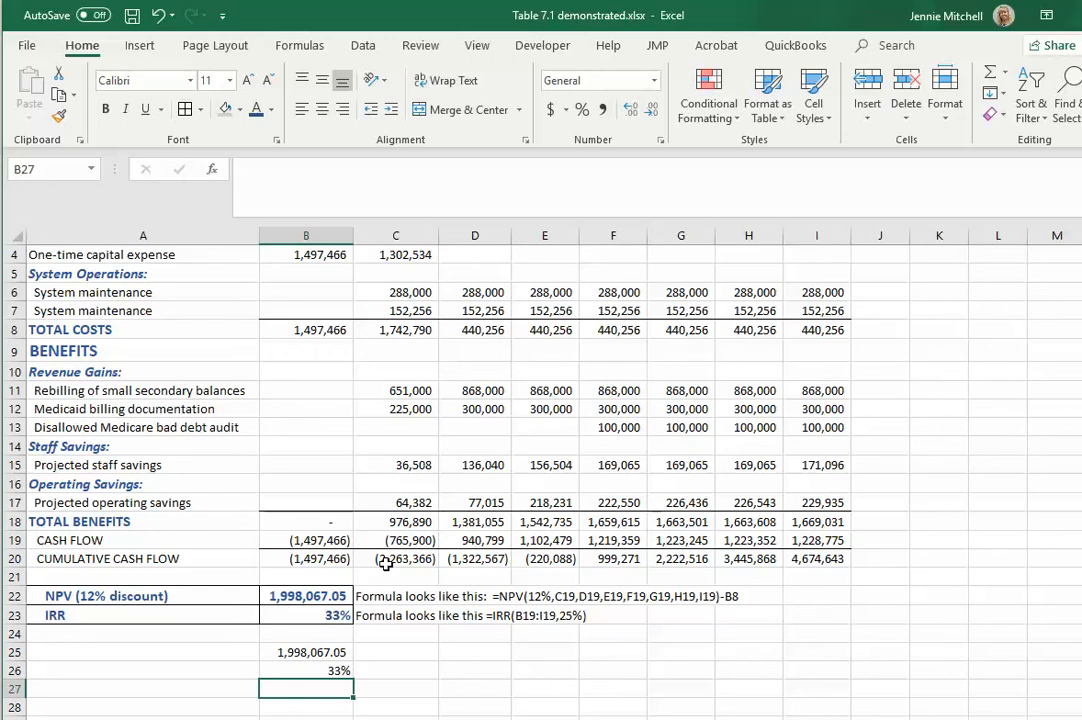
# Clear the practice NPV and IRR formulas from cells B25:B26.
pyautogui.scroll(1, 386, 563)
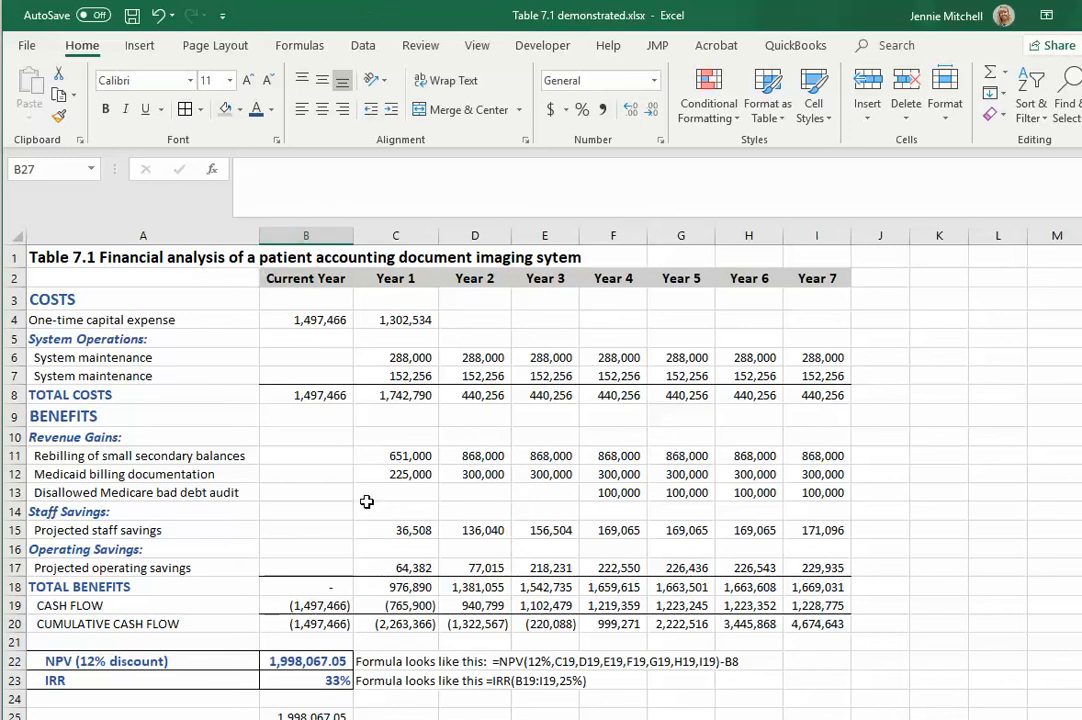
pyautogui.scroll(-1, 308, 651)
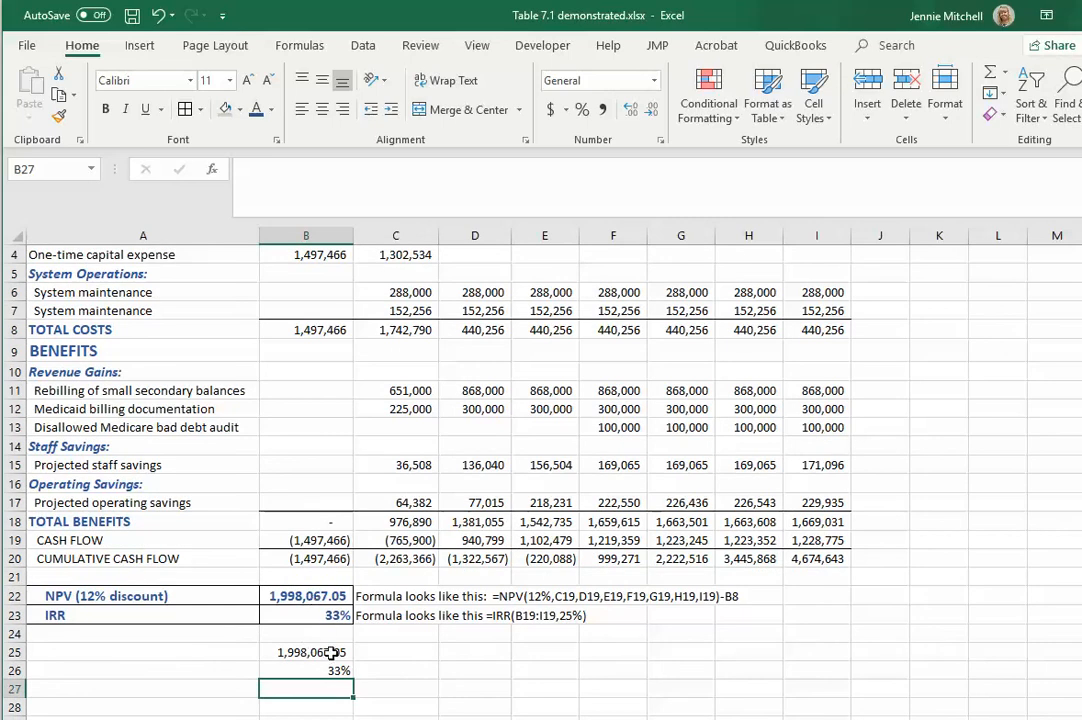
pyautogui.moveTo(331, 652); pyautogui.dragTo(332, 666)
pyautogui.press('Delete')
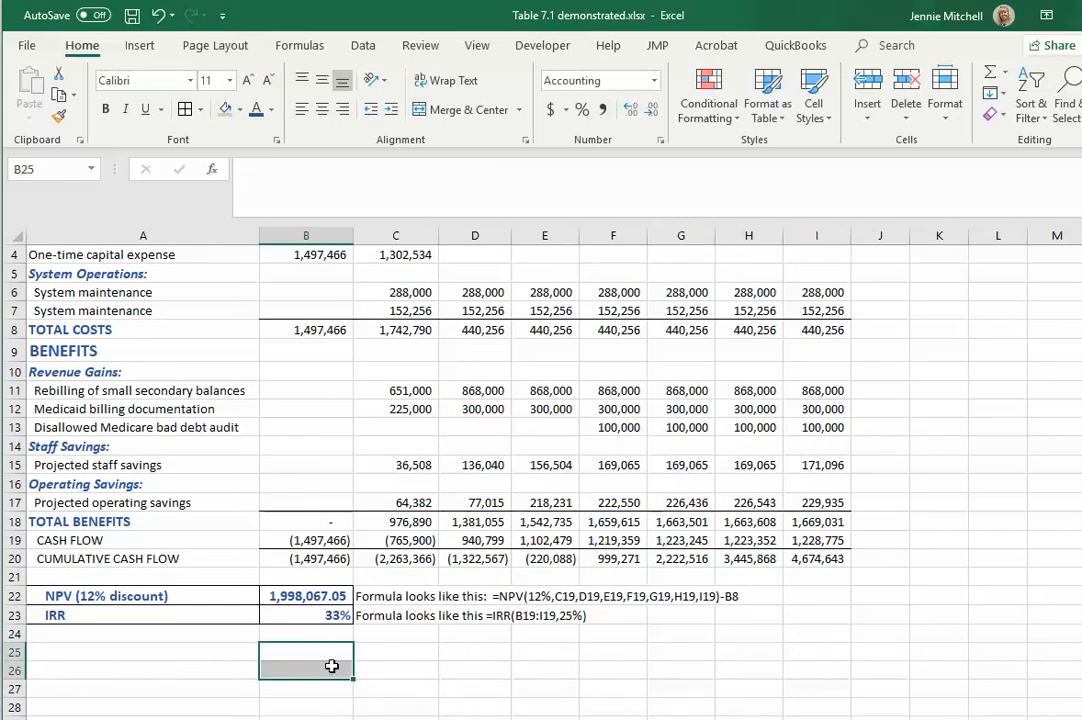
pyautogui.scroll(1, 330, 612)
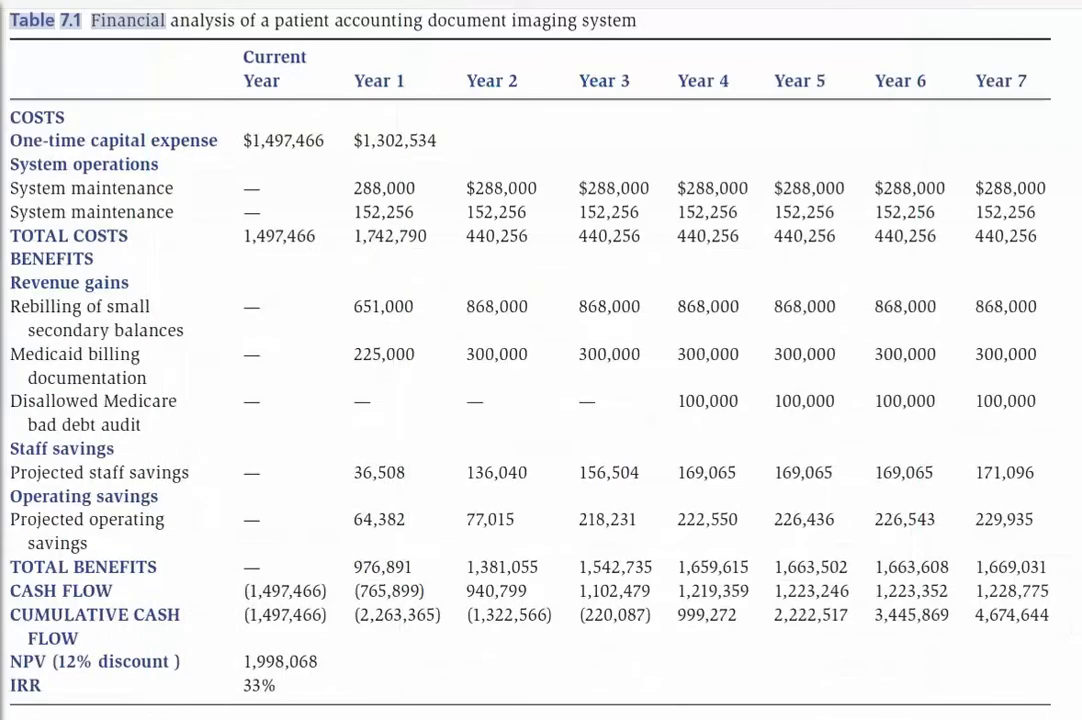